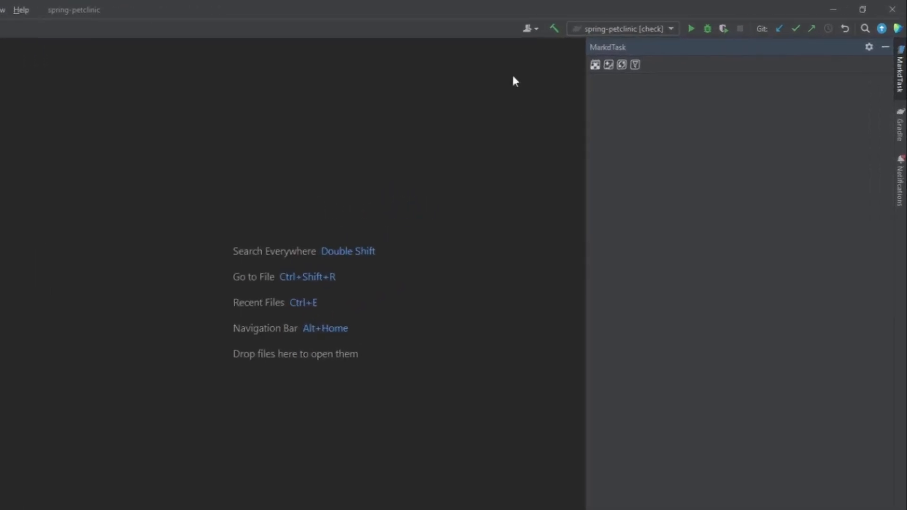
Approve the MarkdTask project setup and open the tasklist.md file.
{"action": "left_click", "coordinate": [455, 101]}
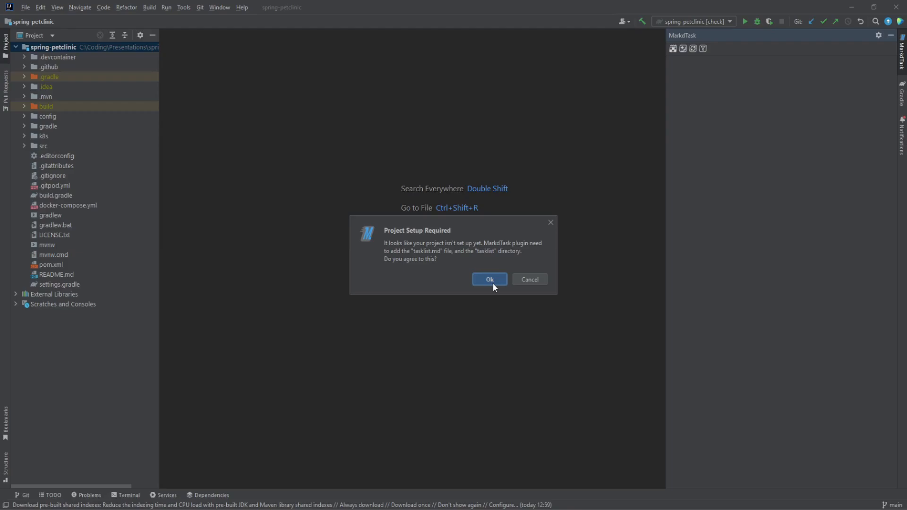
{"action": "left_click", "coordinate": [491, 281]}
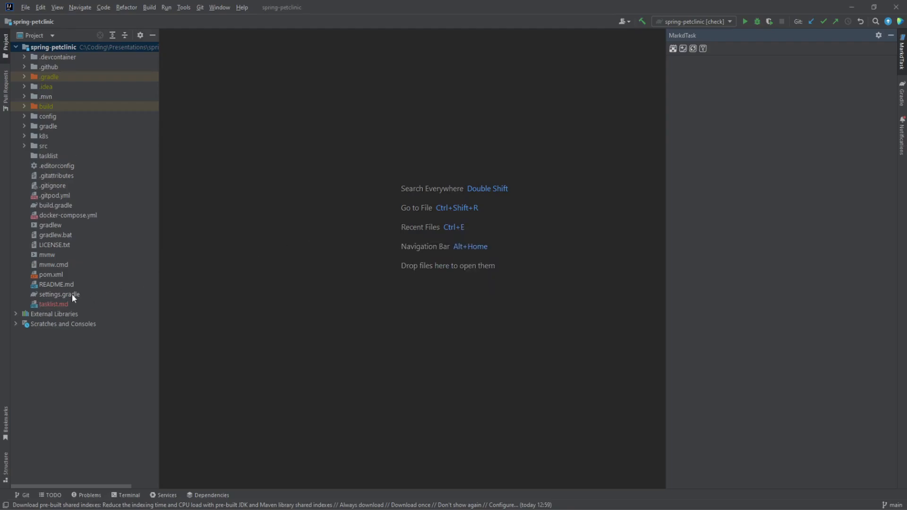
{"action": "double_click", "coordinate": [64, 304]}
{"action": "left_click", "coordinate": [483, 282]}
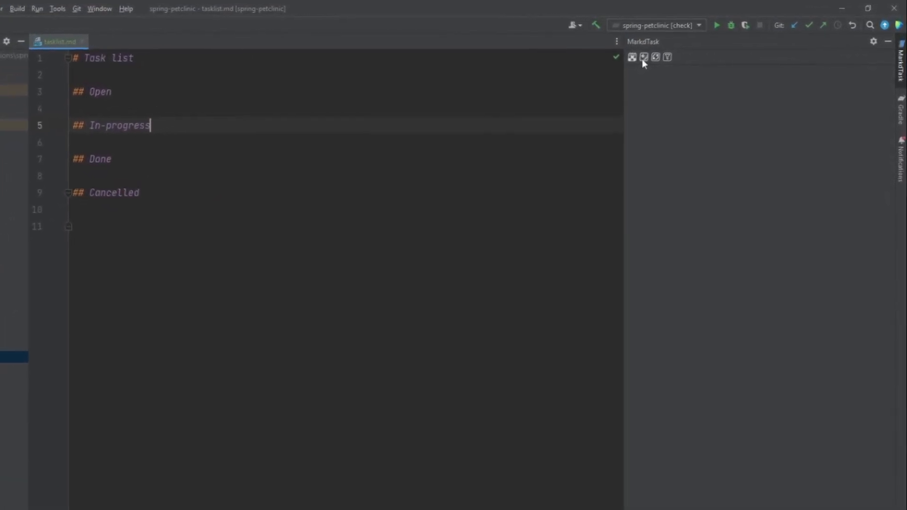
Create two new tasks in MarkdTask and add both task files to Git.
{"action": "left_click", "coordinate": [644, 58]}
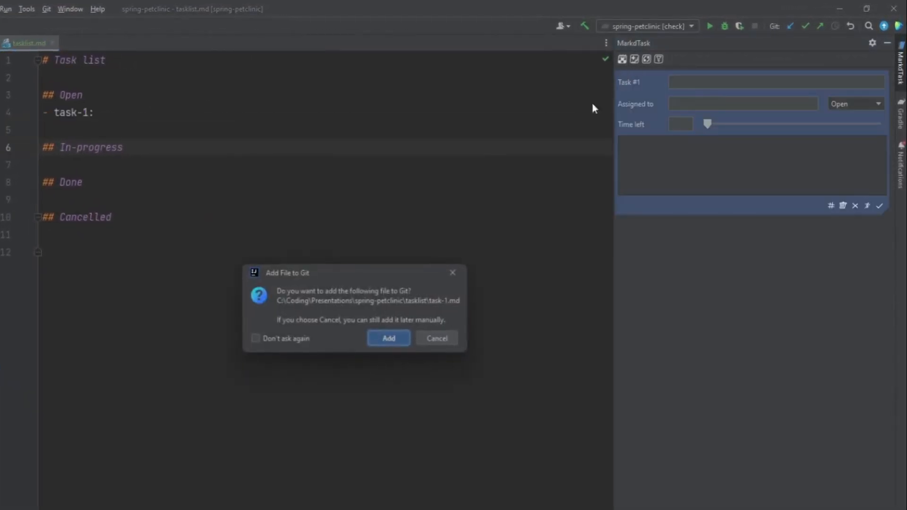
{"action": "left_click", "coordinate": [389, 339]}
{"action": "left_click", "coordinate": [635, 59]}
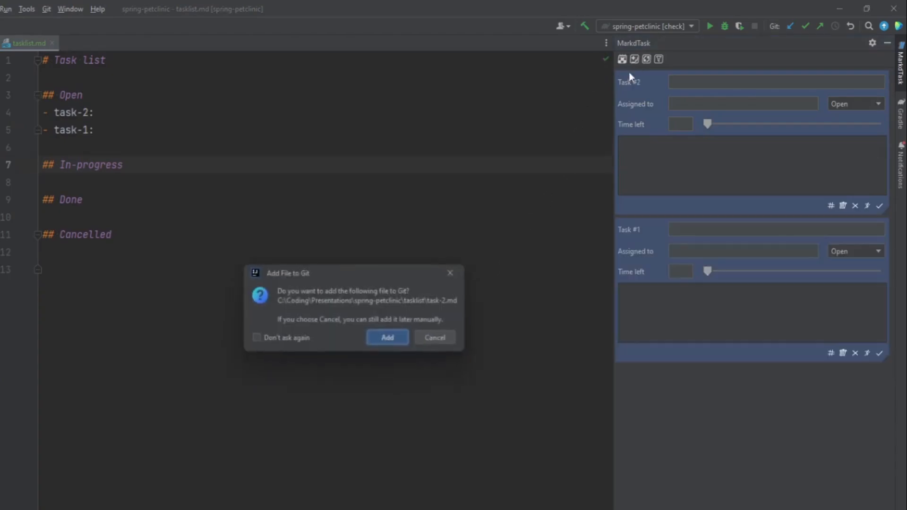
{"action": "left_click", "coordinate": [396, 339]}
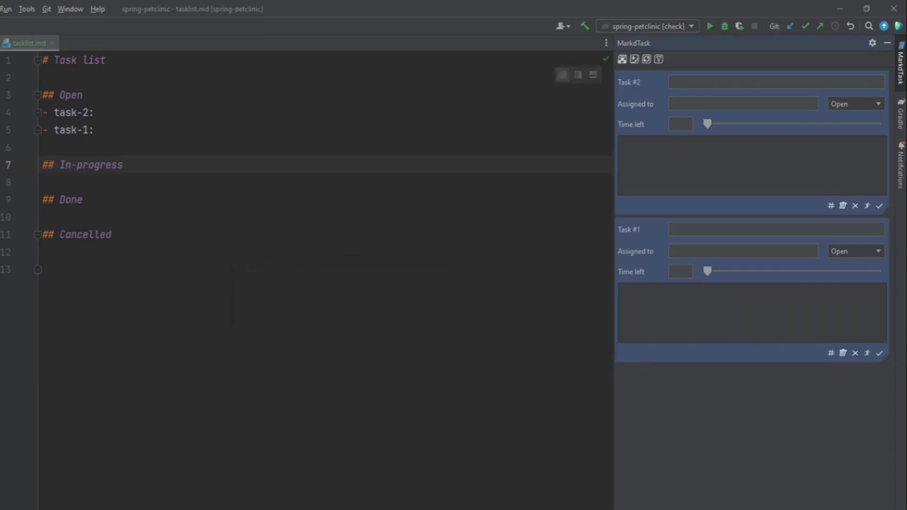
Title Task #2 "Optimize database queries" and Task #1 "Eliminate code duplication".
{"action": "left_click", "coordinate": [733, 85]}
{"action": "type", "text": "Optimize d"}
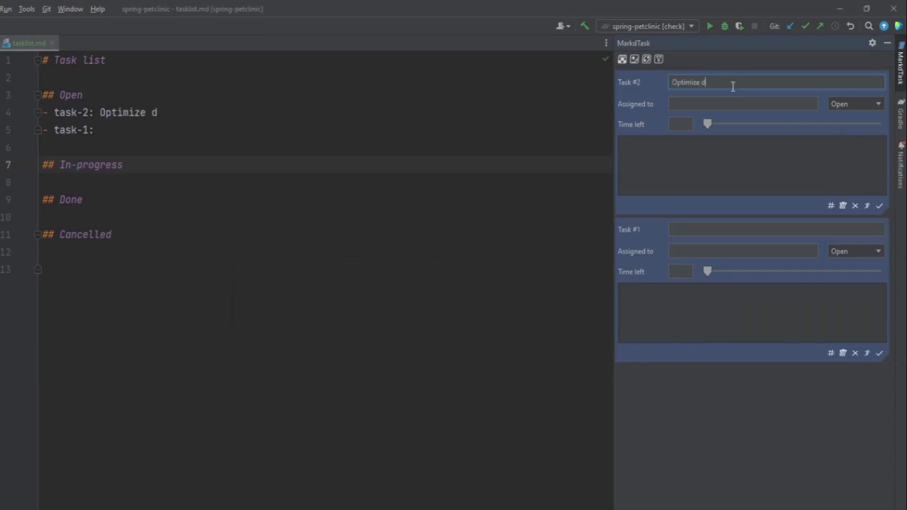
{"action": "type", "text": "atabase queries"}
{"action": "left_click", "coordinate": [719, 229]}
{"action": "type", "text": "Eliminate"}
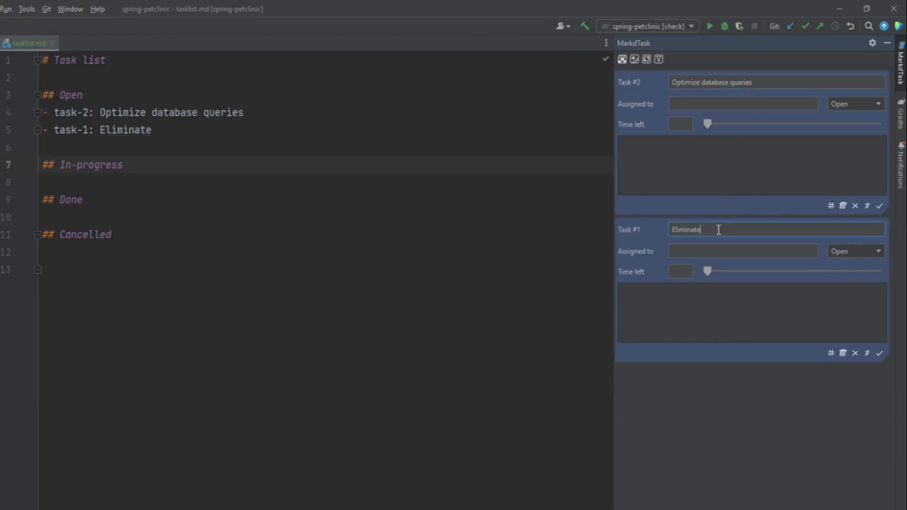
{"action": "type", "text": " code duplication"}
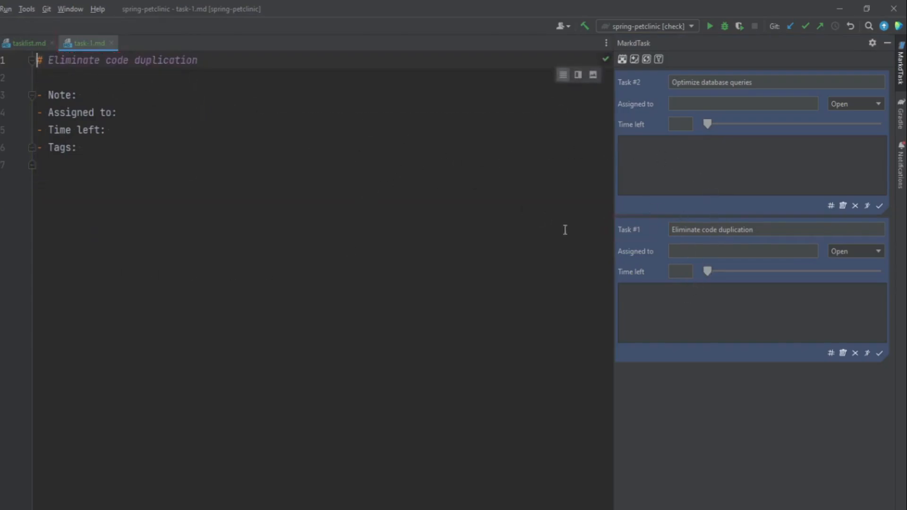
Enter Task #1's description: "Methods in StringUtils.java and other *Utils.java are duplicated across different classes".
{"action": "left_click", "coordinate": [670, 297]}
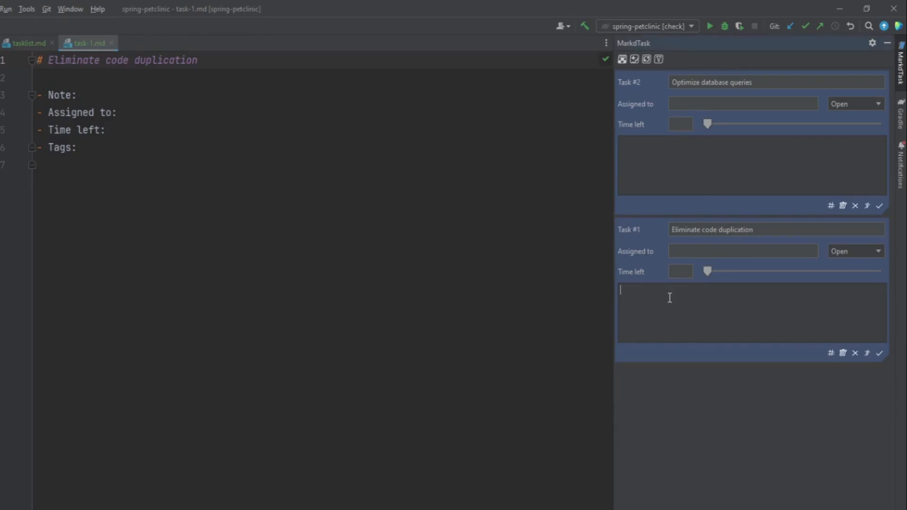
{"action": "type", "text": "Methods in StringUtils.java and other *Utils.java are duplicated across different class d"}
{"action": "key", "text": "BackSpace"}
{"action": "type", "text": "es"}
Enter Task #2's description: "The file Pet.java contains several database queries that are slow and cause performance bottleneck".
{"action": "left_click", "coordinate": [744, 150]}
{"action": "type", "text": "The file Pet.java"}
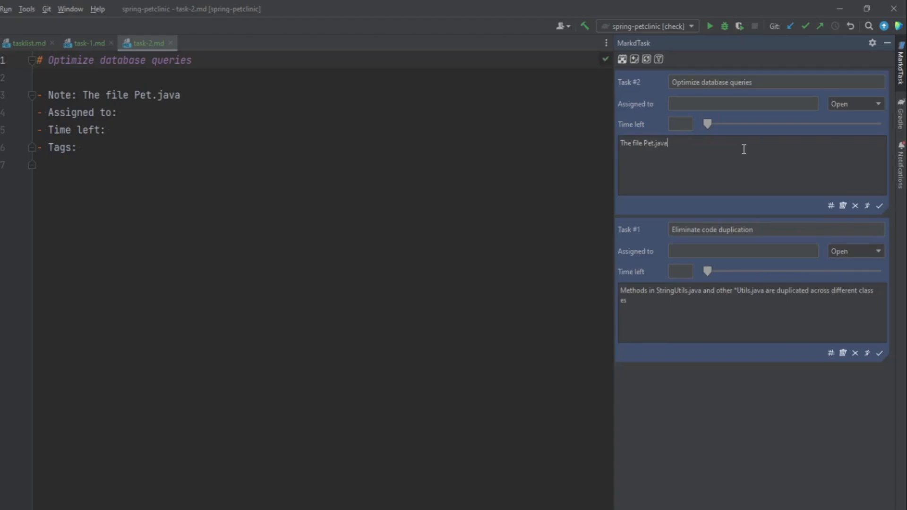
{"action": "type", "text": " contains several database"}
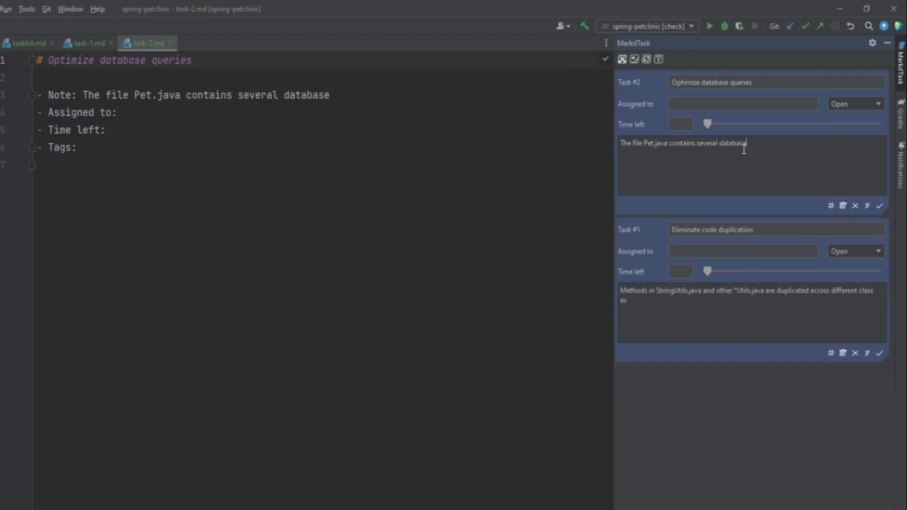
{"action": "type", "text": " queries that are s"}
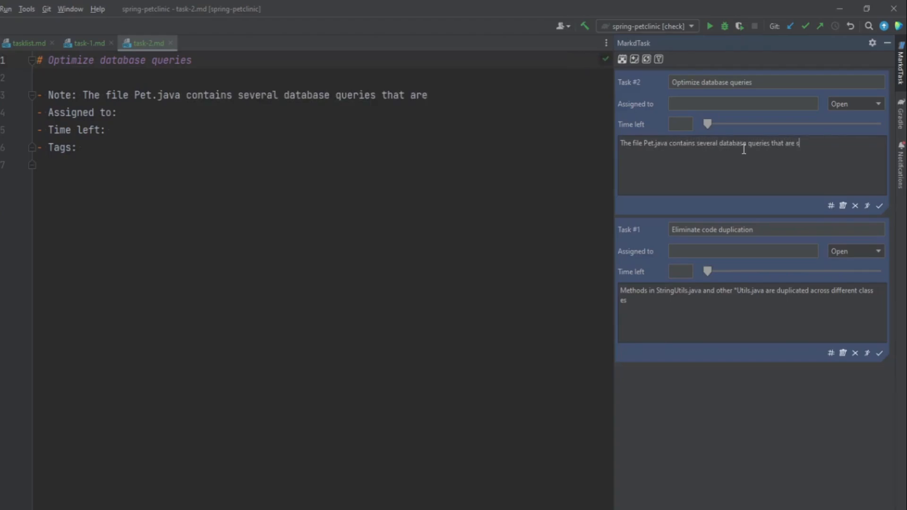
{"action": "type", "text": "low and cause per"}
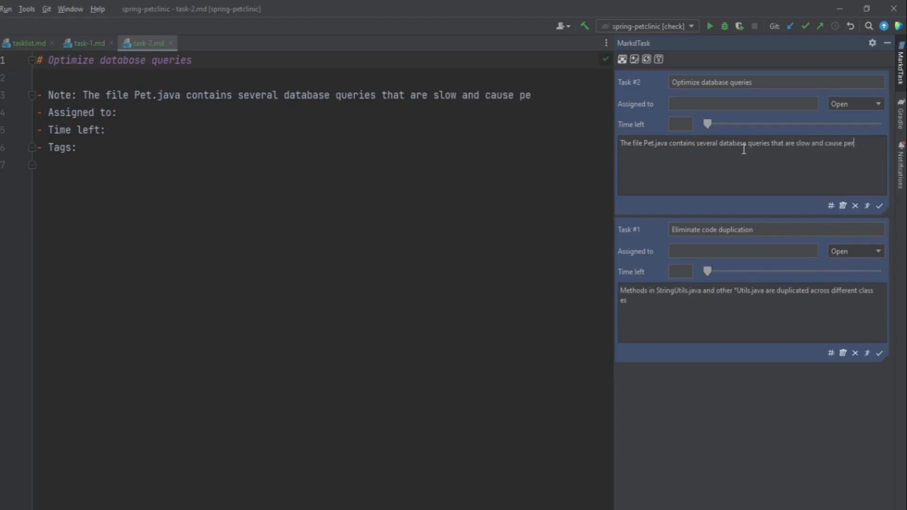
{"action": "type", "text": "formance bottleneck"}
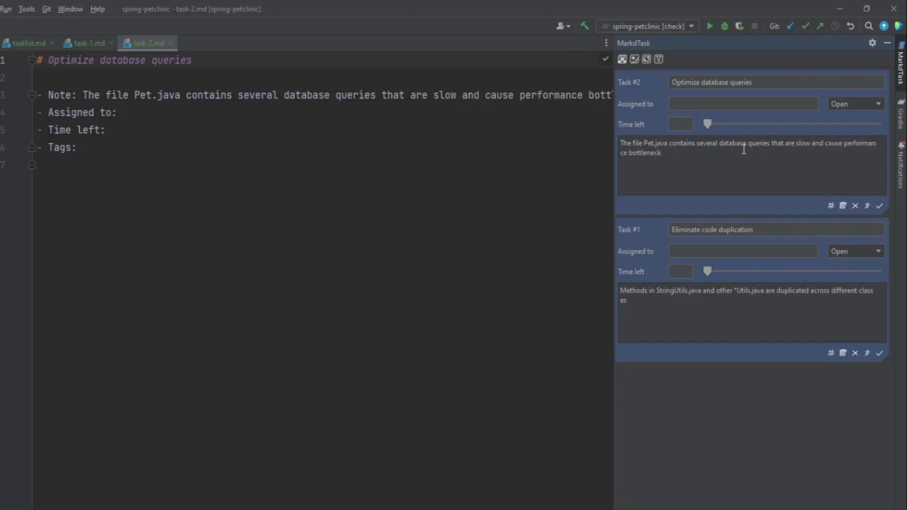
Enter an assignee for each task and set the time left to 1d for Task #2 and 30m for Task #1.
{"action": "left_click", "coordinate": [694, 105]}
{"action": "type", "text": "George"}
{"action": "left_click_drag", "start_coordinate": [707, 124], "coordinate": [809, 122]}
{"action": "left_click", "coordinate": [707, 251]}
{"action": "type", "text": "Paul"}
{"action": "left_click_drag", "start_coordinate": [708, 272], "coordinate": [726, 272]}
Add the tags "Sprint-1, Improvments" to Task #1.
{"action": "left_click", "coordinate": [830, 353]}
{"action": "type", "text": "Sprint-1"}
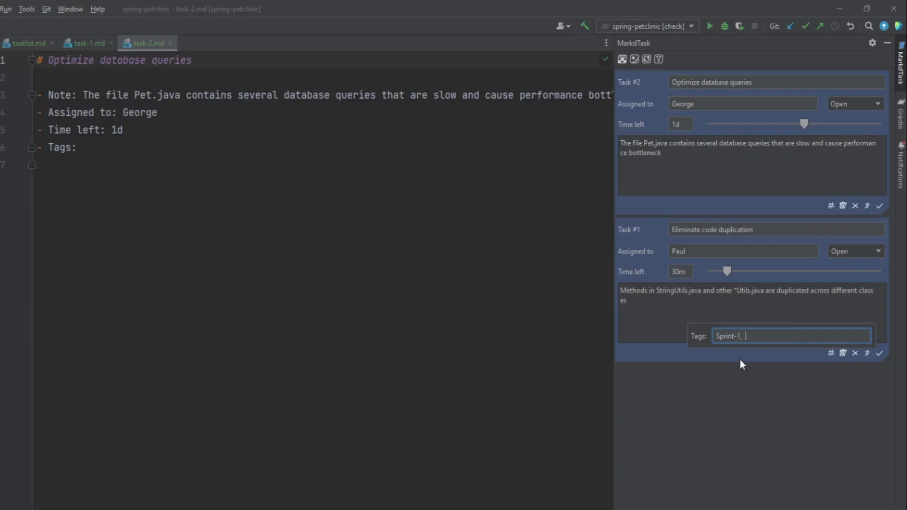
{"action": "type", "text": ", Improvments"}
{"action": "key", "text": "Return"}
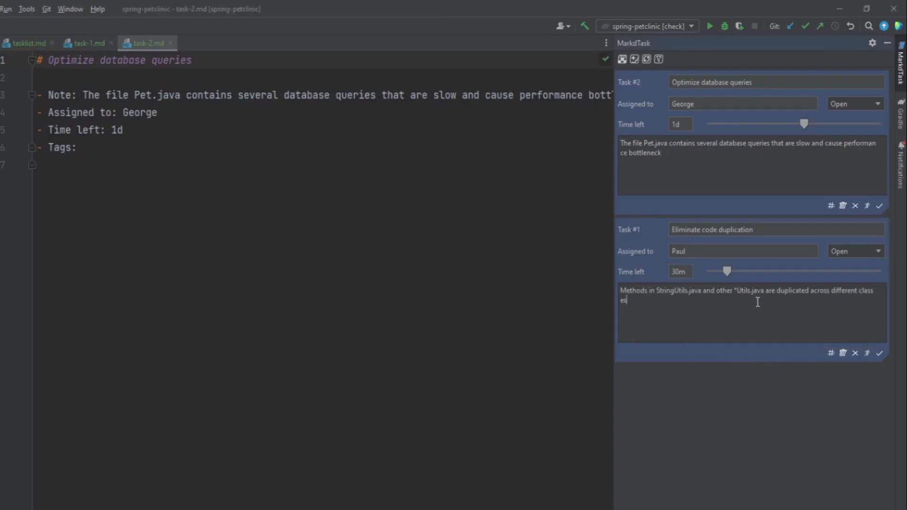
Add the tags "Sprint-2, Improvments" to Task #2.
{"action": "left_click", "coordinate": [831, 205]}
{"action": "type", "text": "Sprint-23"}
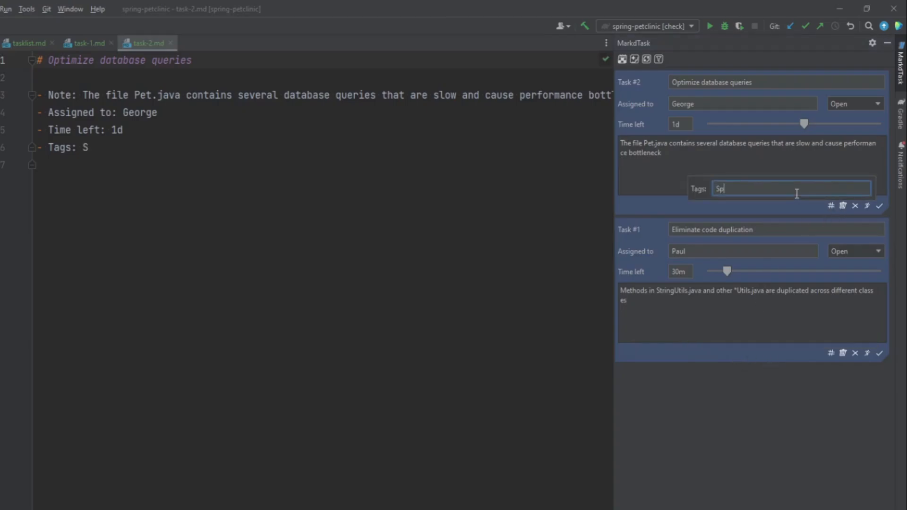
{"action": "key", "text": "BackSpace"}
{"action": "type", "text": ", Improvments"}
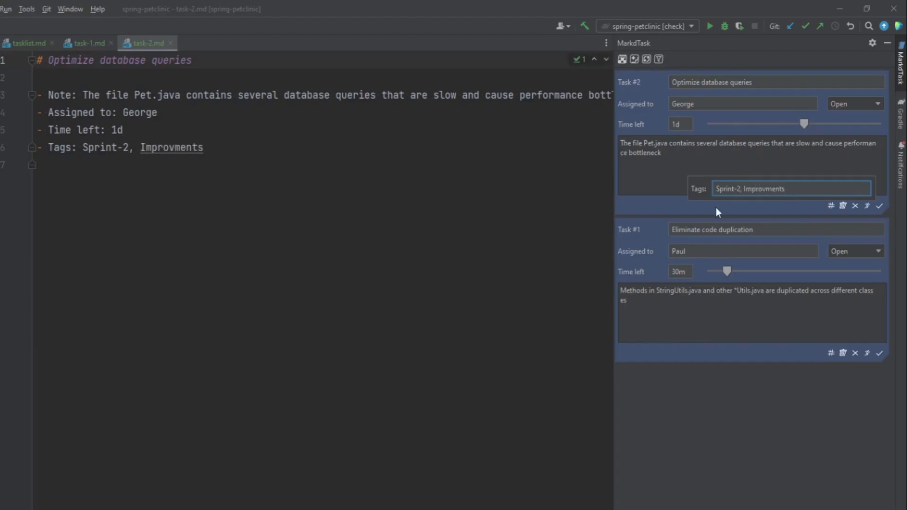
{"action": "key", "text": "Return"}
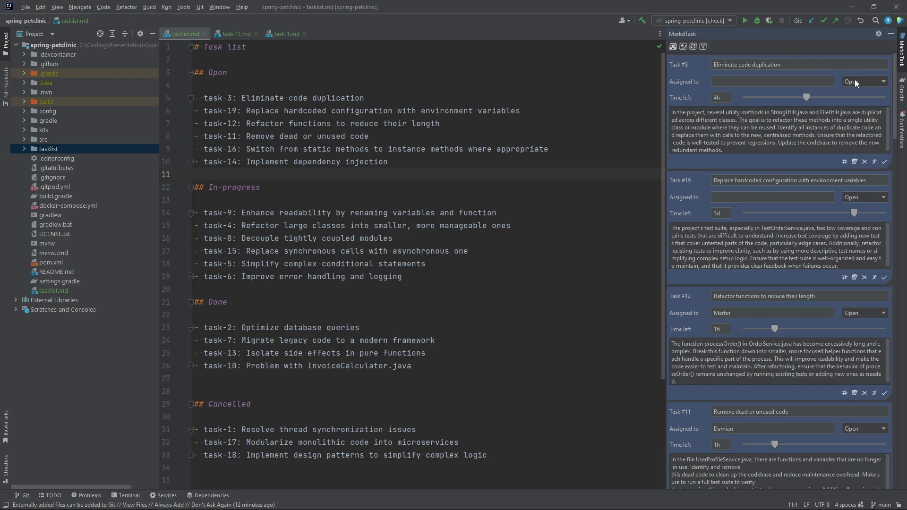
Set the status of Task #3, "Eliminate code duplication", to In-progress and mark the task as done.
{"action": "left_click", "coordinate": [855, 80]}
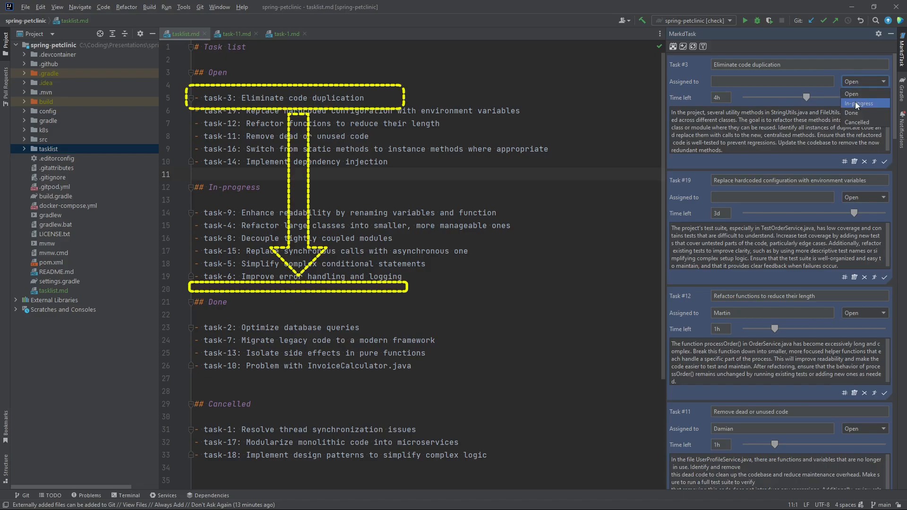
{"action": "left_click", "coordinate": [855, 103]}
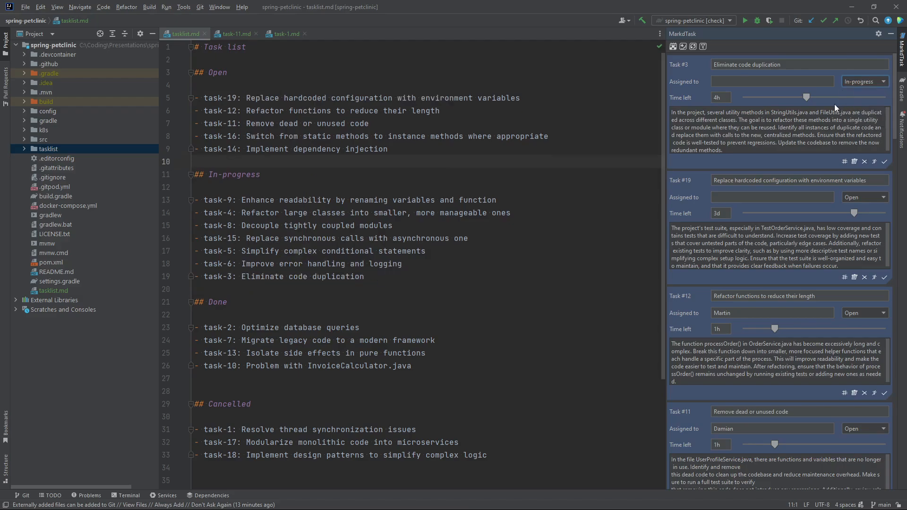
{"action": "left_click", "coordinate": [884, 162]}
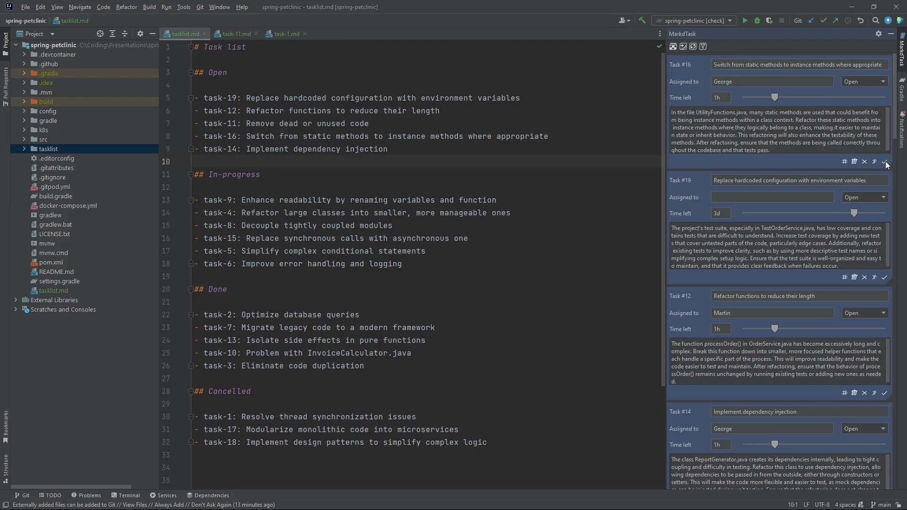
{"action": "left_click_drag", "start_coordinate": [488, 442], "coordinate": [195, 393]}
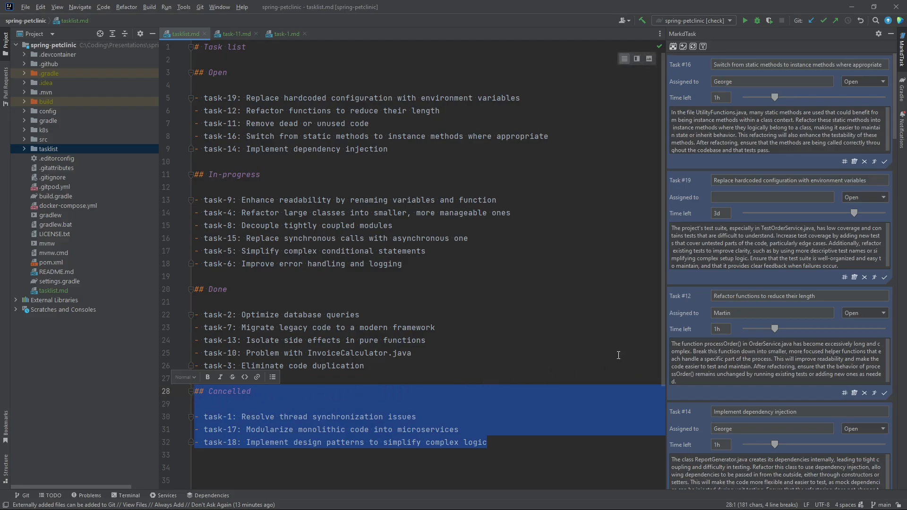
{"action": "left_click", "coordinate": [632, 264]}
On the Kanban board filtered by the tag Sprint-1, move Task #12 to In-progress and Task #8 to Open.
{"action": "left_click", "coordinate": [676, 48]}
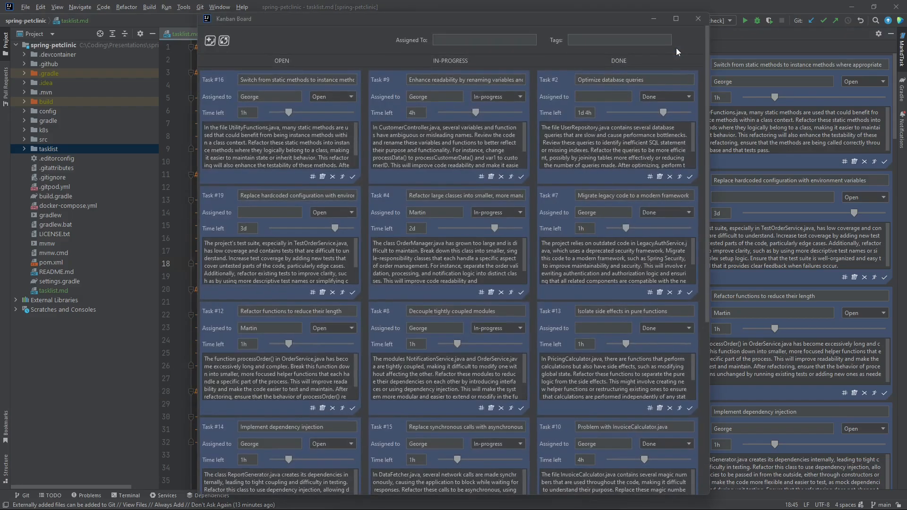
{"action": "left_click_drag", "start_coordinate": [706, 61], "coordinate": [716, 45]}
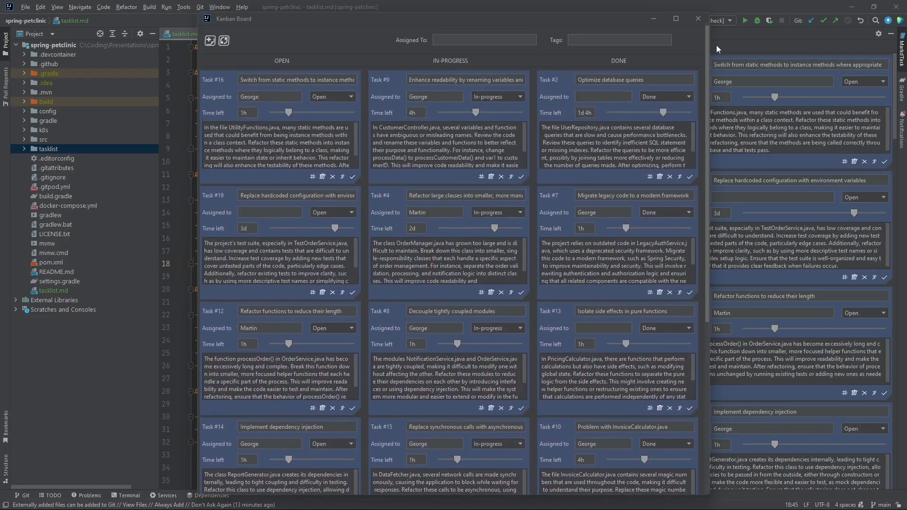
{"action": "left_click", "coordinate": [583, 39]}
{"action": "type", "text": "Spr"}
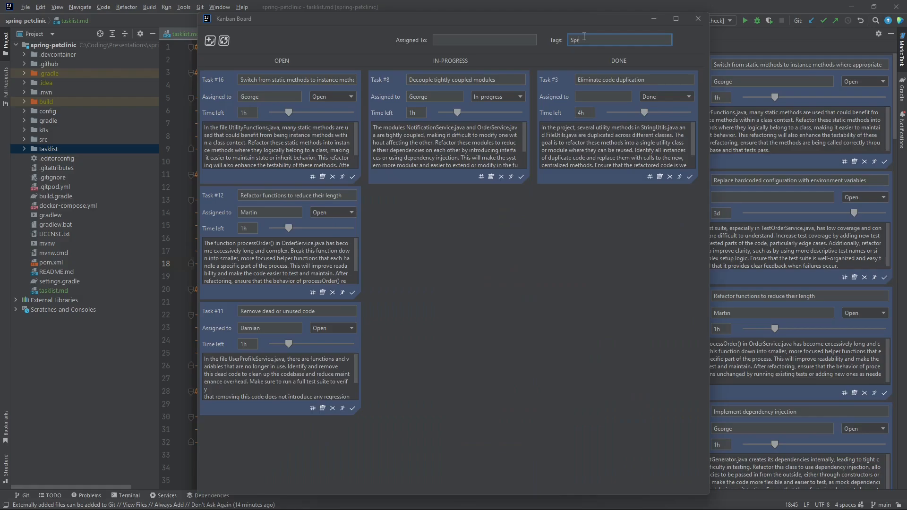
{"action": "type", "text": "int 1"}
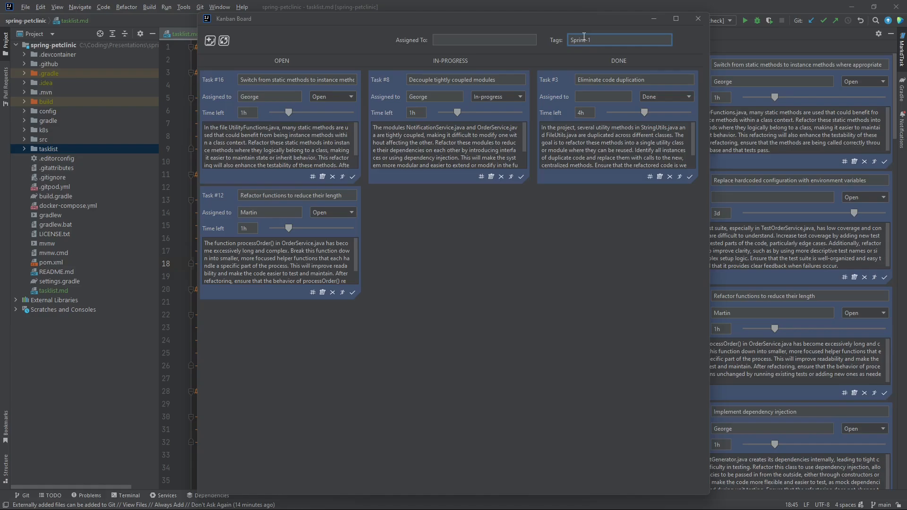
{"action": "left_click_drag", "start_coordinate": [217, 209], "coordinate": [384, 210]}
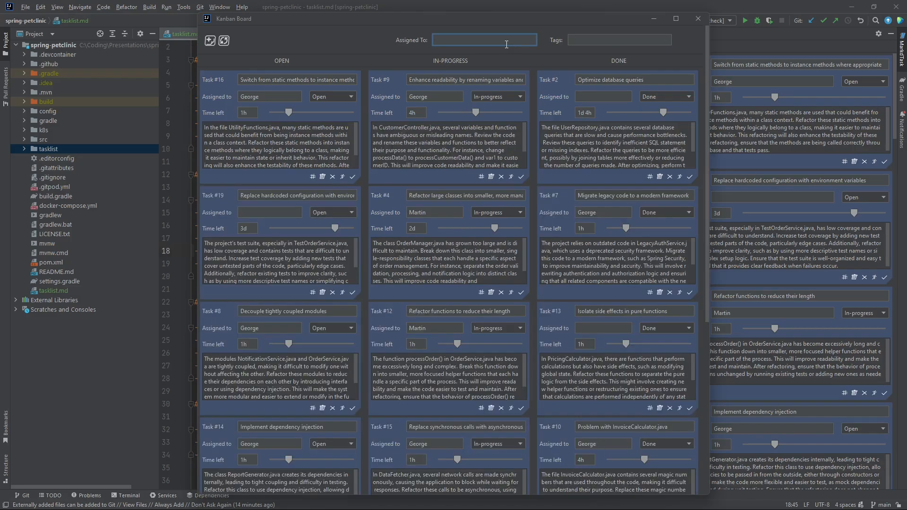
Filter the Kanban board by one assignee's name and by the sprint tag, and close the board.
{"action": "type", "text": "Geor"}
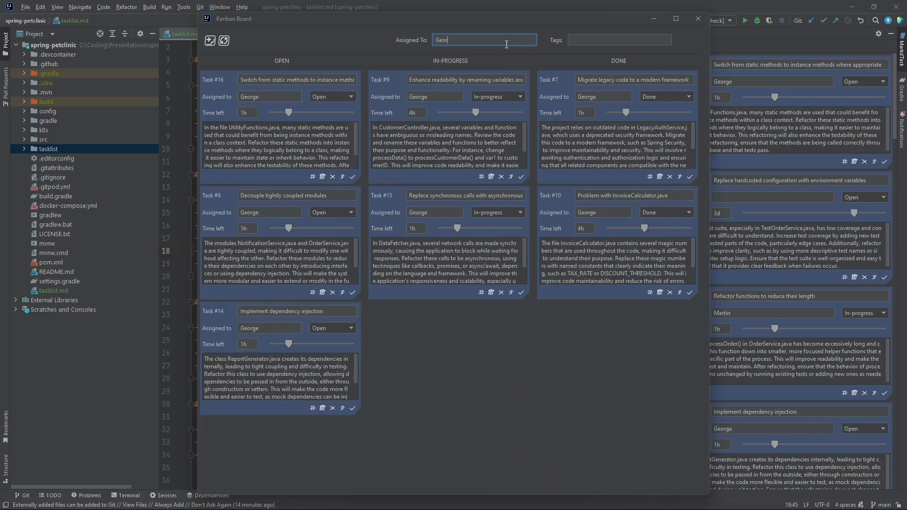
{"action": "type", "text": "ge"}
{"action": "left_click", "coordinate": [582, 40]}
{"action": "type", "text": "S"}
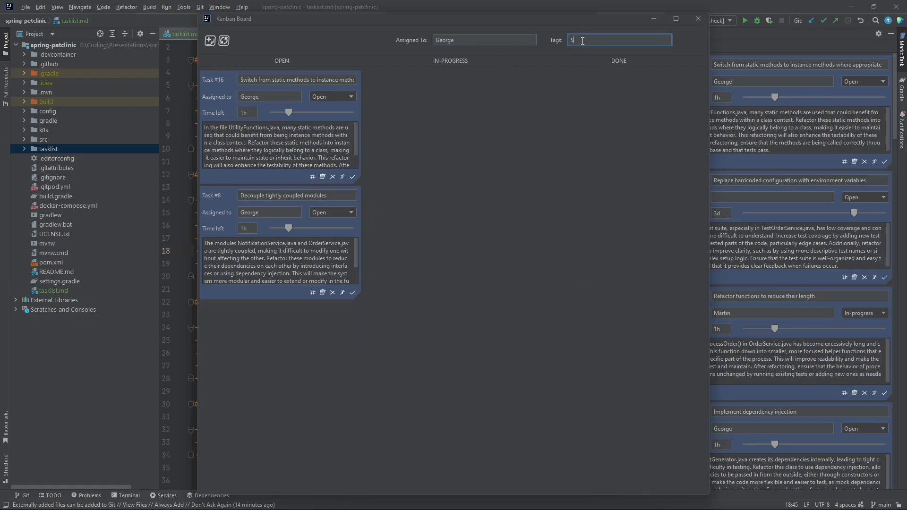
{"action": "type", "text": "pring"}
{"action": "left_click", "coordinate": [697, 18]}
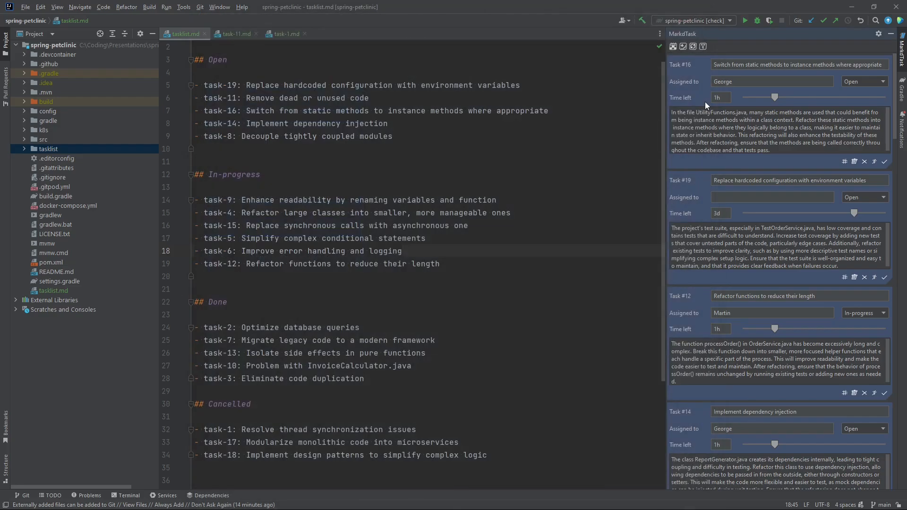
Filter the MarkdTask task cards by the status In-progress.
{"action": "left_click", "coordinate": [703, 46]}
{"action": "left_click", "coordinate": [832, 71]}
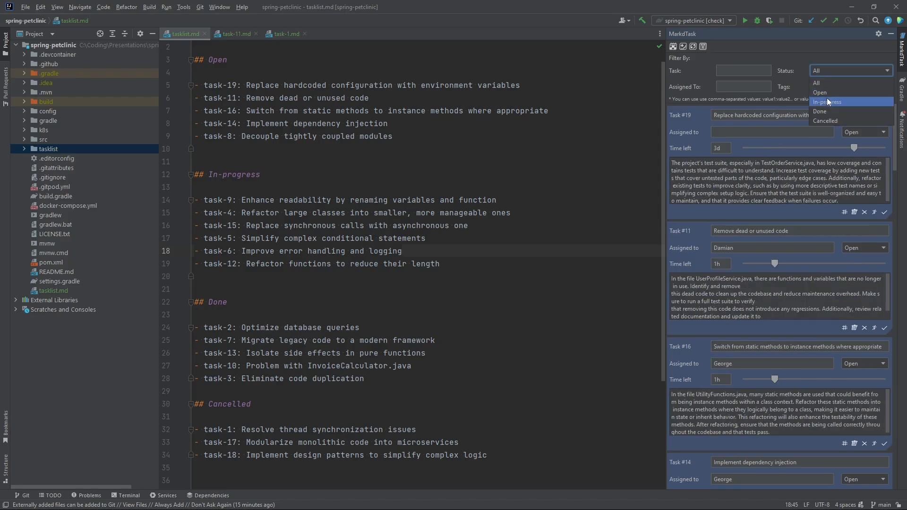
{"action": "left_click", "coordinate": [827, 101]}
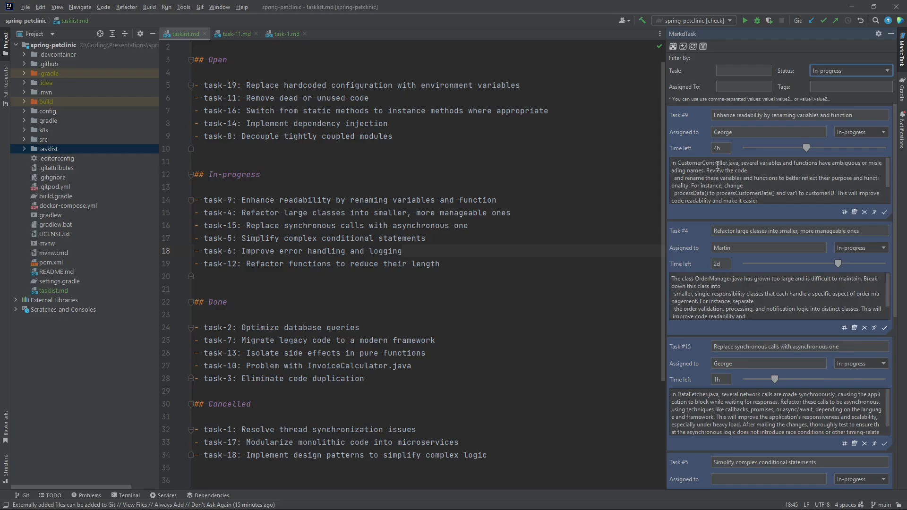
Move Task #9, "Enhance readability by renaming variables and function", below Task #4 in the In-progress order.
{"action": "left_click_drag", "start_coordinate": [194, 200], "coordinate": [498, 200]}
{"action": "left_click_drag", "start_coordinate": [195, 215], "coordinate": [514, 216]}
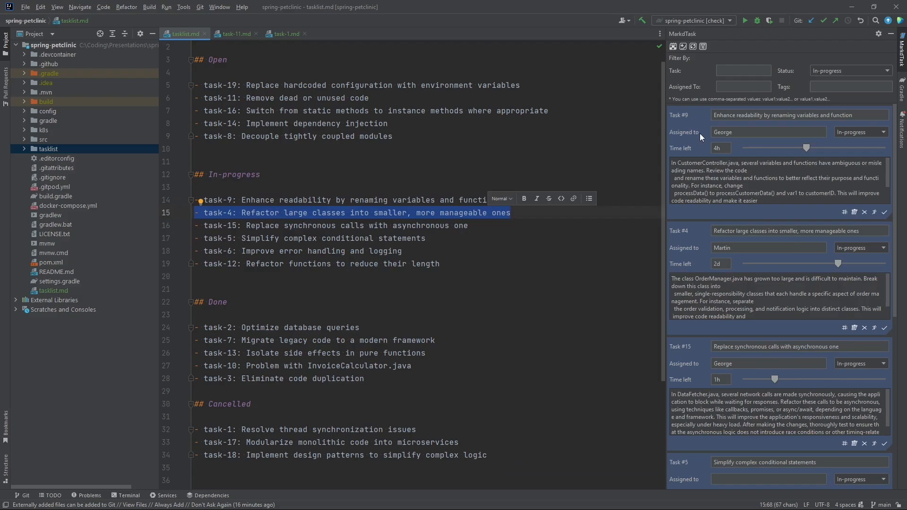
{"action": "left_click_drag", "start_coordinate": [699, 133], "coordinate": [698, 240]}
{"action": "left_click", "coordinate": [543, 230]}
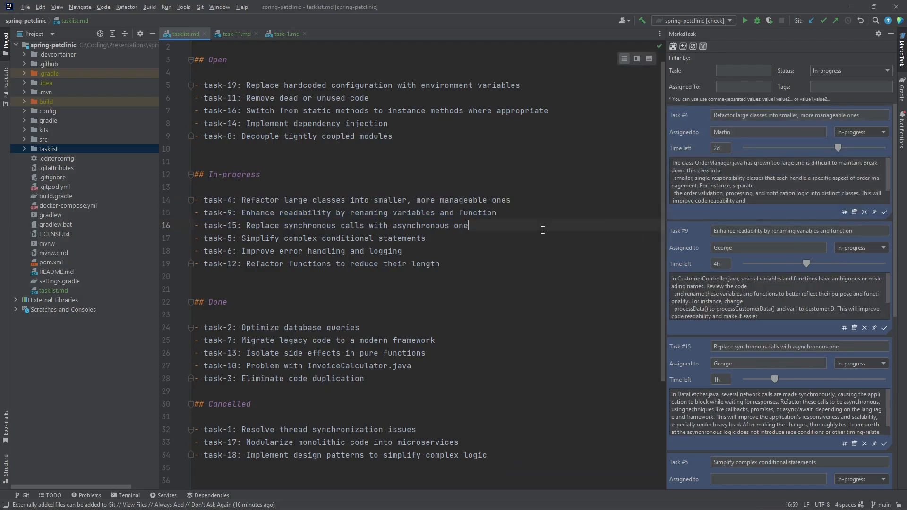